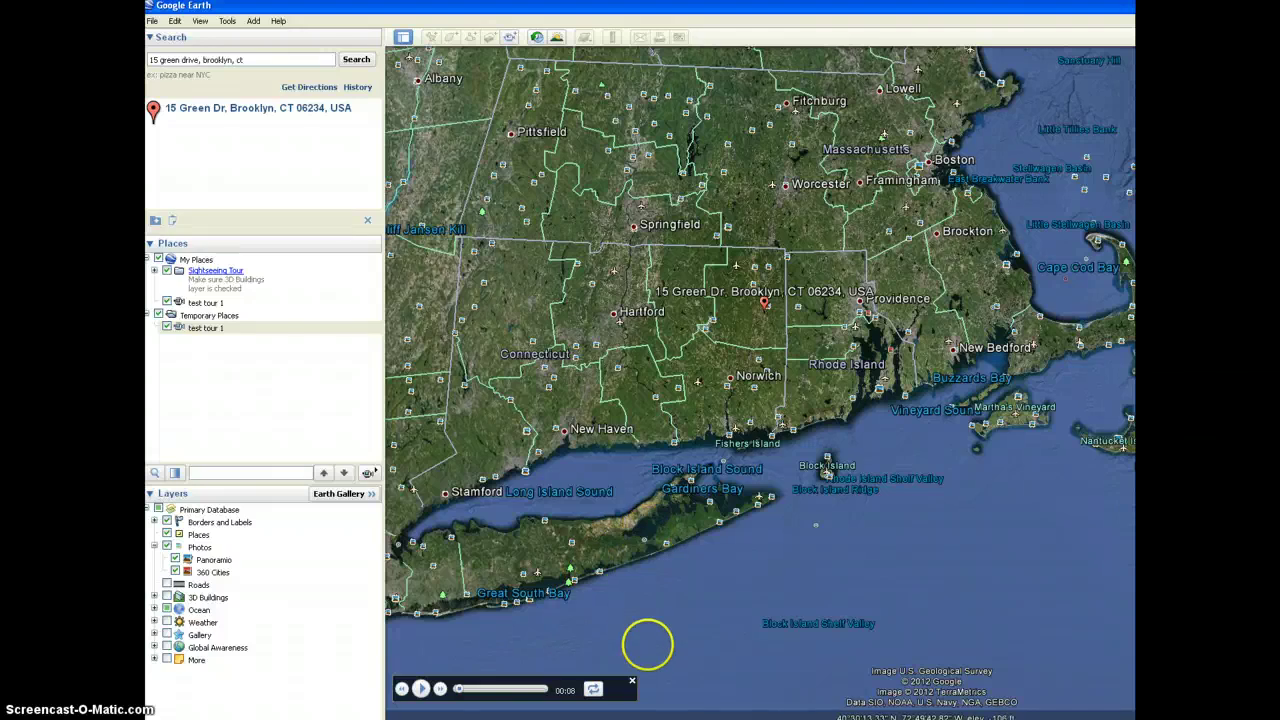
Close the tour player, leaving the pinned address on the southern New England map
{"action": "left_click", "coordinate": [631, 683]}
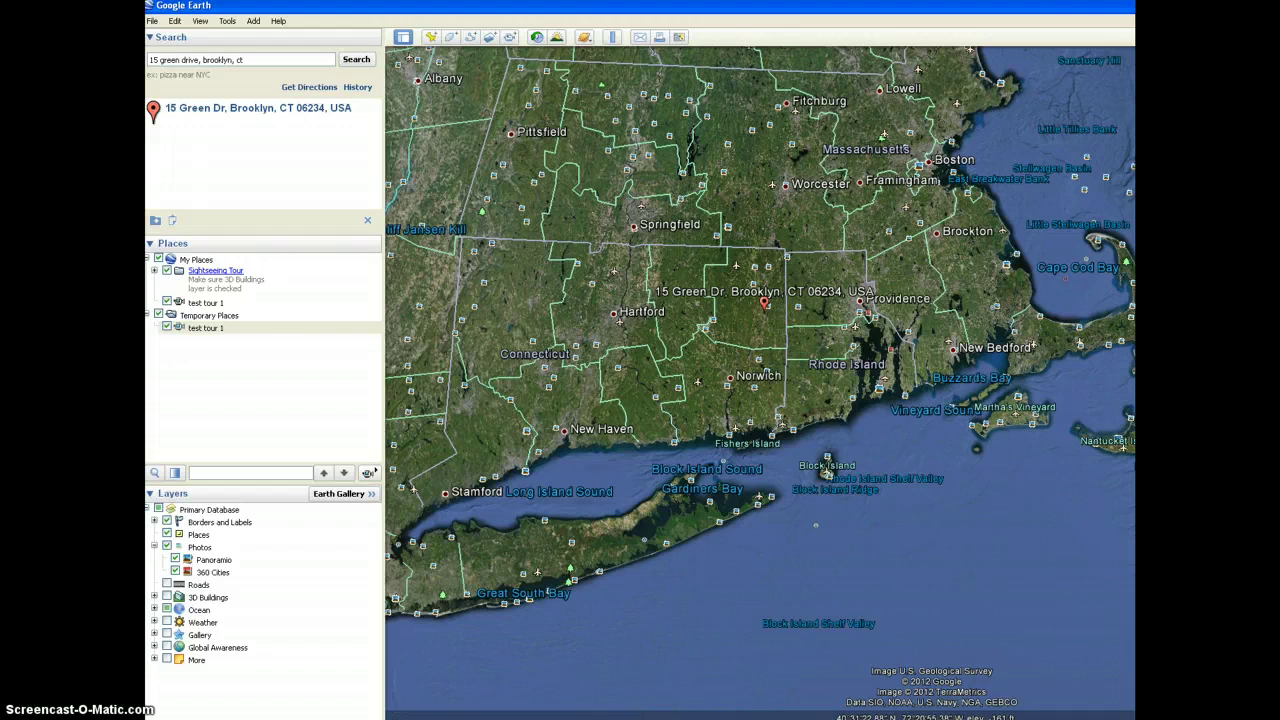
Start recording a new tour and select the old text in the Search box
{"action": "left_click", "coordinate": [510, 38]}
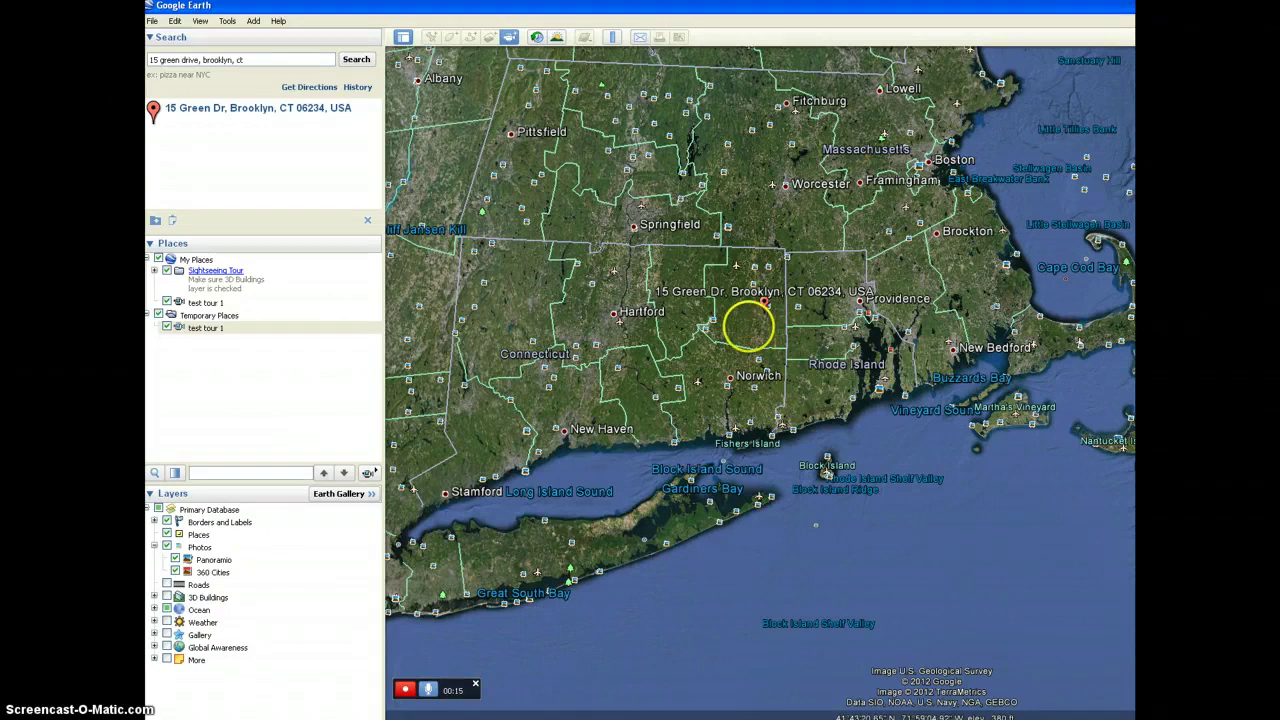
{"action": "left_click_drag", "start_coordinate": [248, 59], "coordinate": [162, 59]}
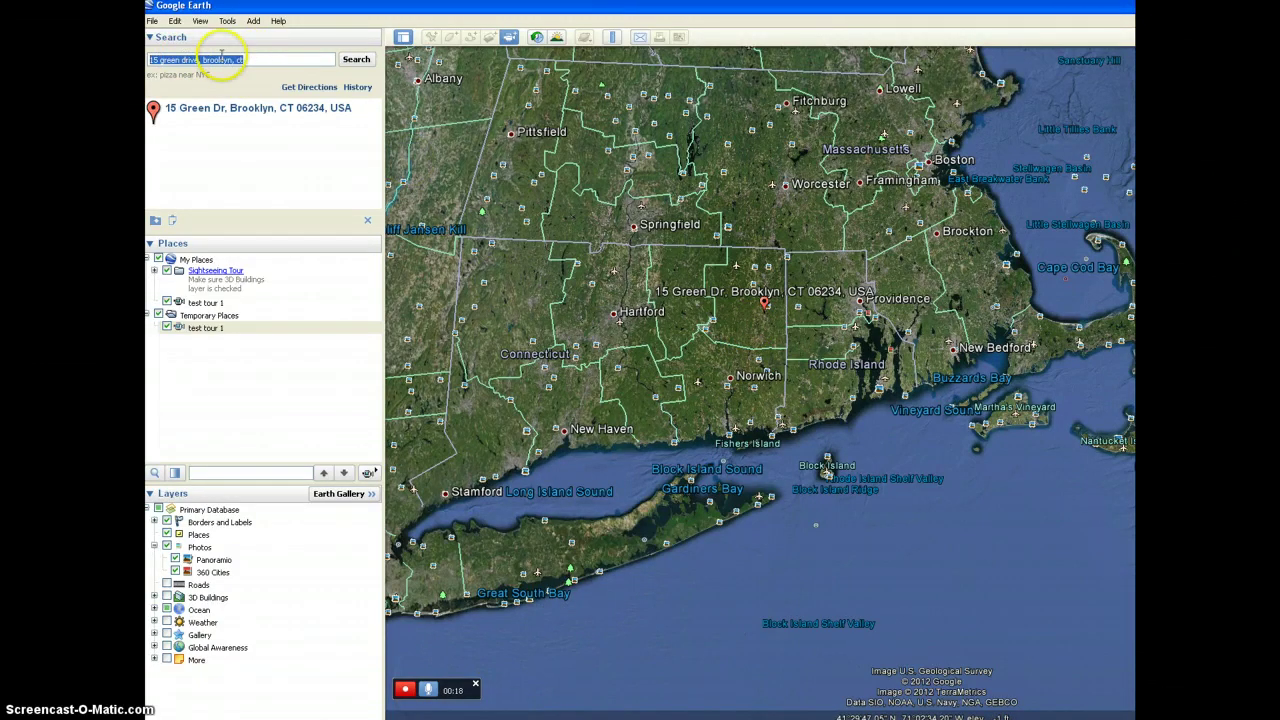
Fly the tour to 'horseneck beach, ma' and pan along the spit near Bar Rock
{"action": "type", "text": "horseneck "}
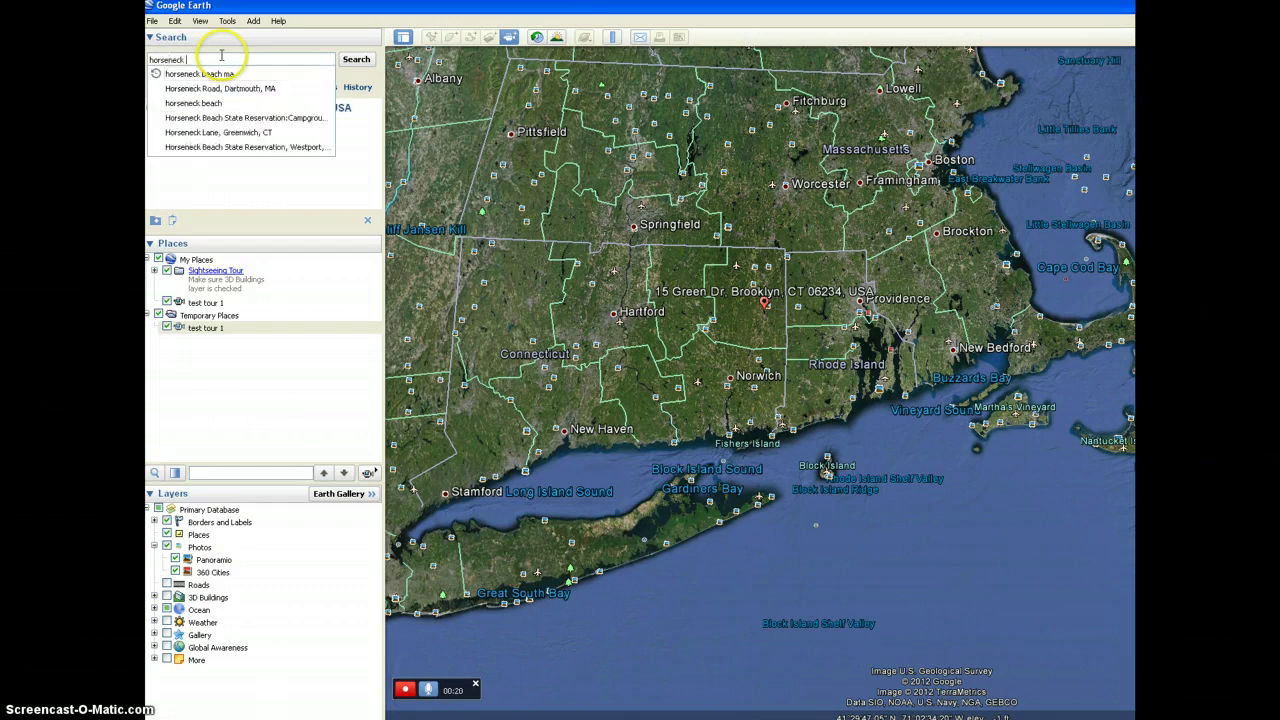
{"action": "type", "text": "beach, ma"}
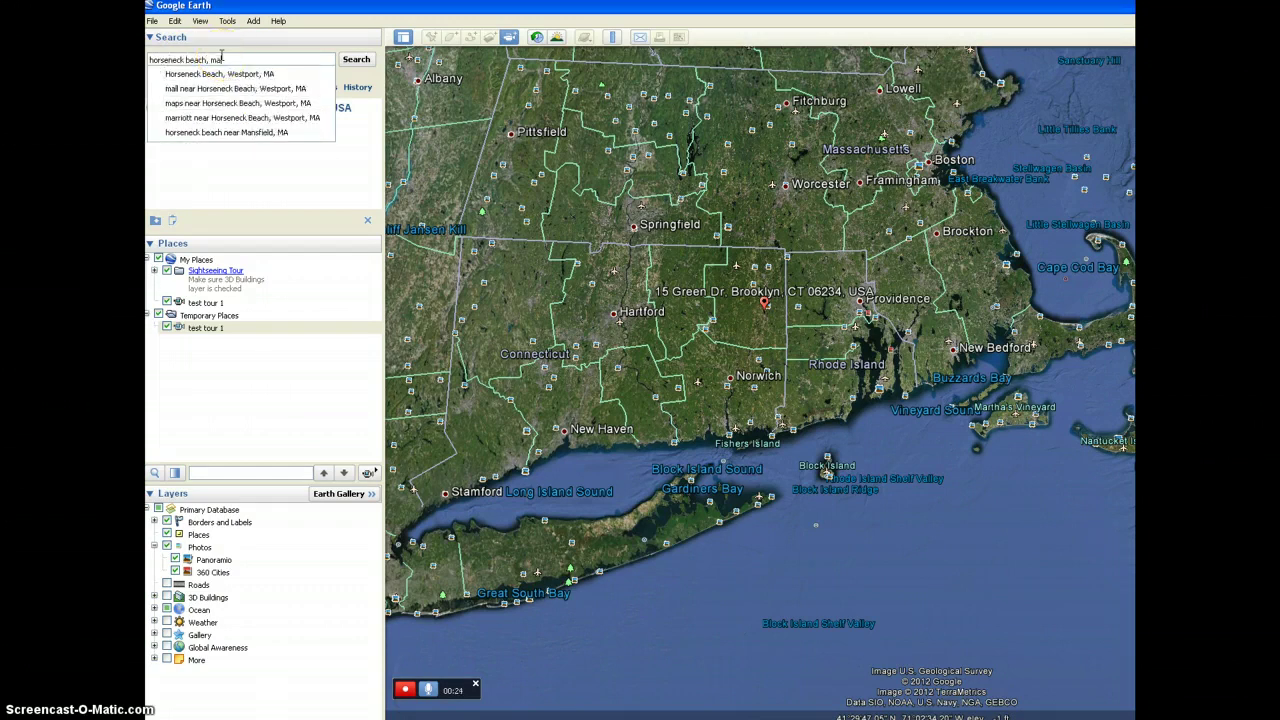
{"action": "key", "text": "Return"}
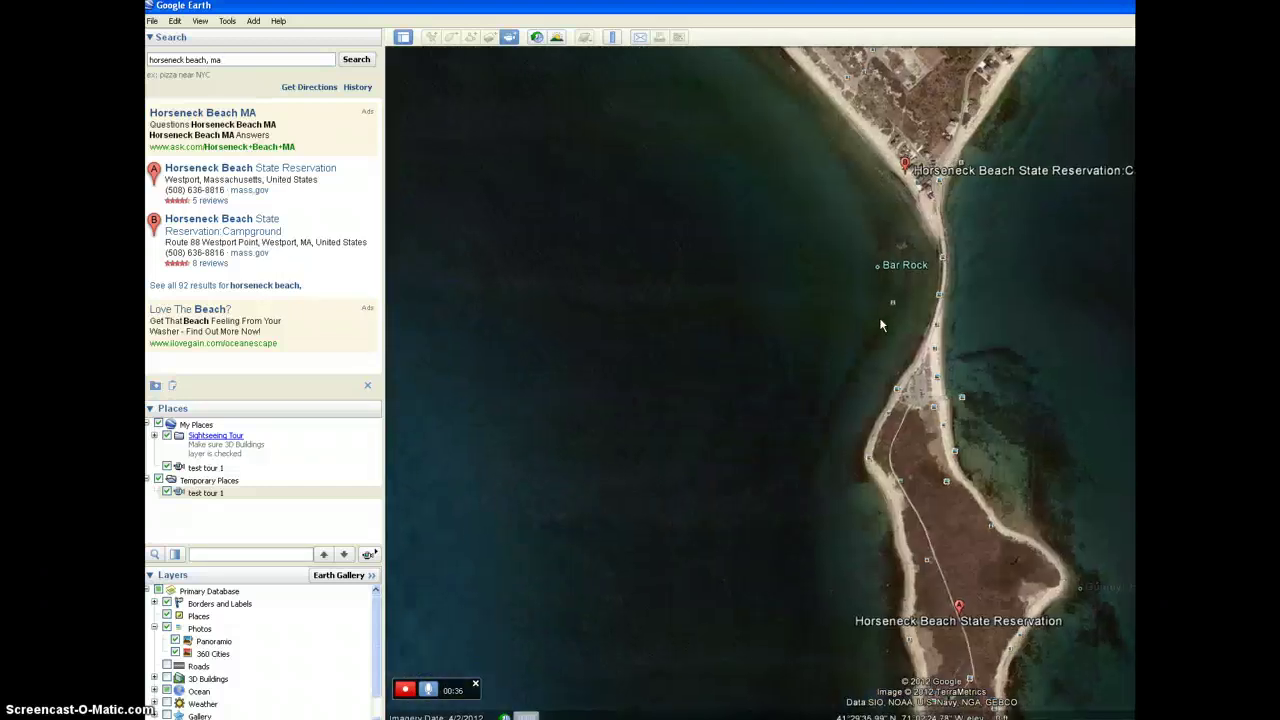
{"action": "left_click_drag", "start_coordinate": [877, 320], "coordinate": [771, 200]}
{"action": "left_click_drag", "start_coordinate": [802, 439], "coordinate": [780, 371]}
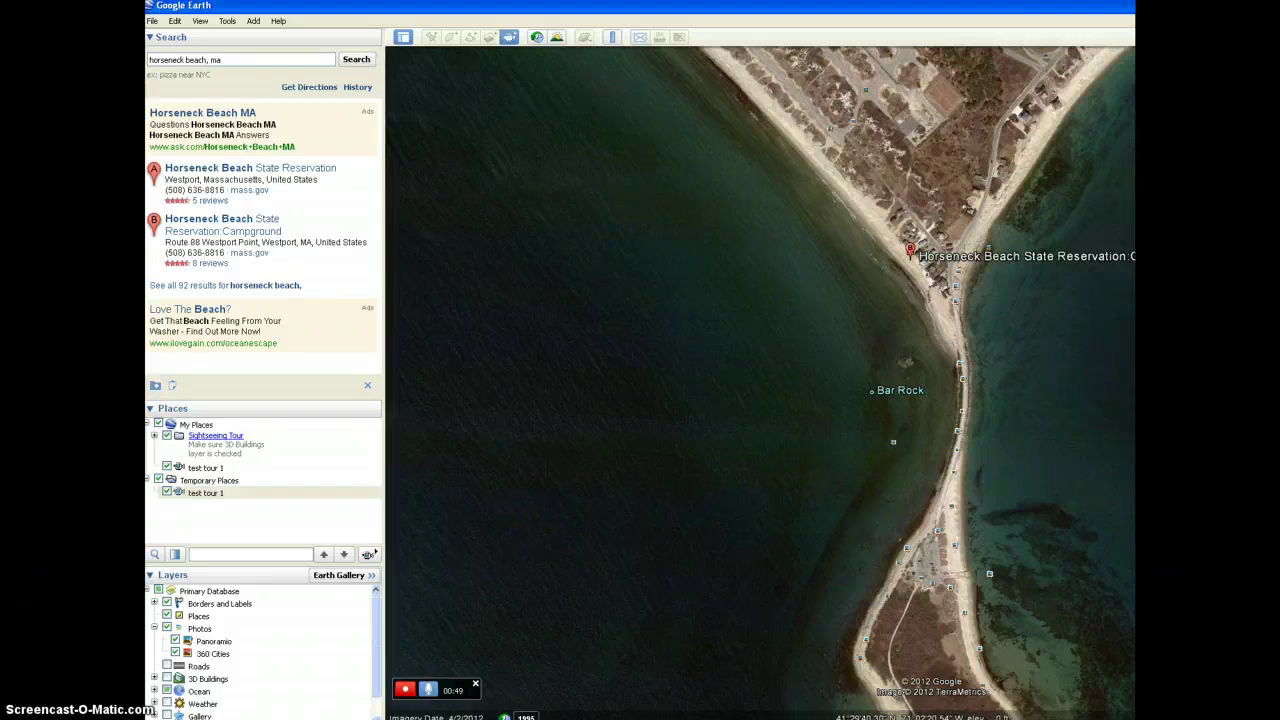
Stop recording, pause the tour preview, and bring up the New Tour save dialog
{"action": "left_click", "coordinate": [407, 690]}
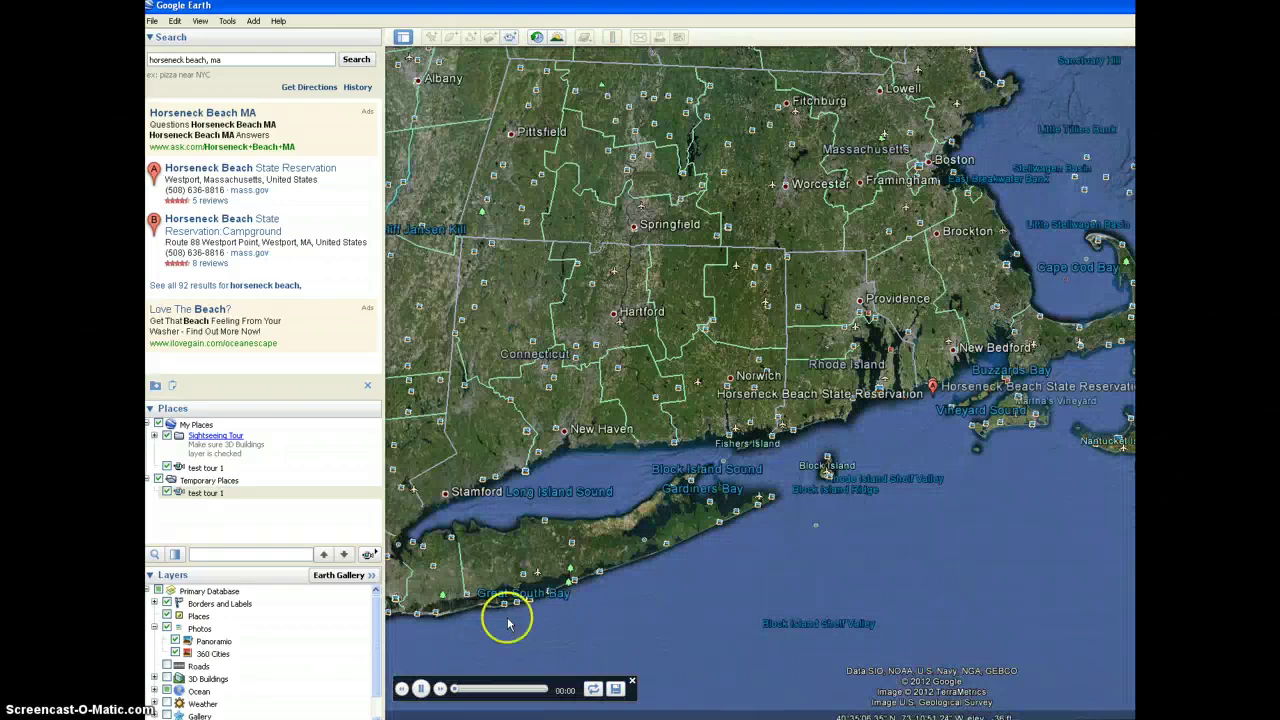
{"action": "left_click", "coordinate": [421, 690]}
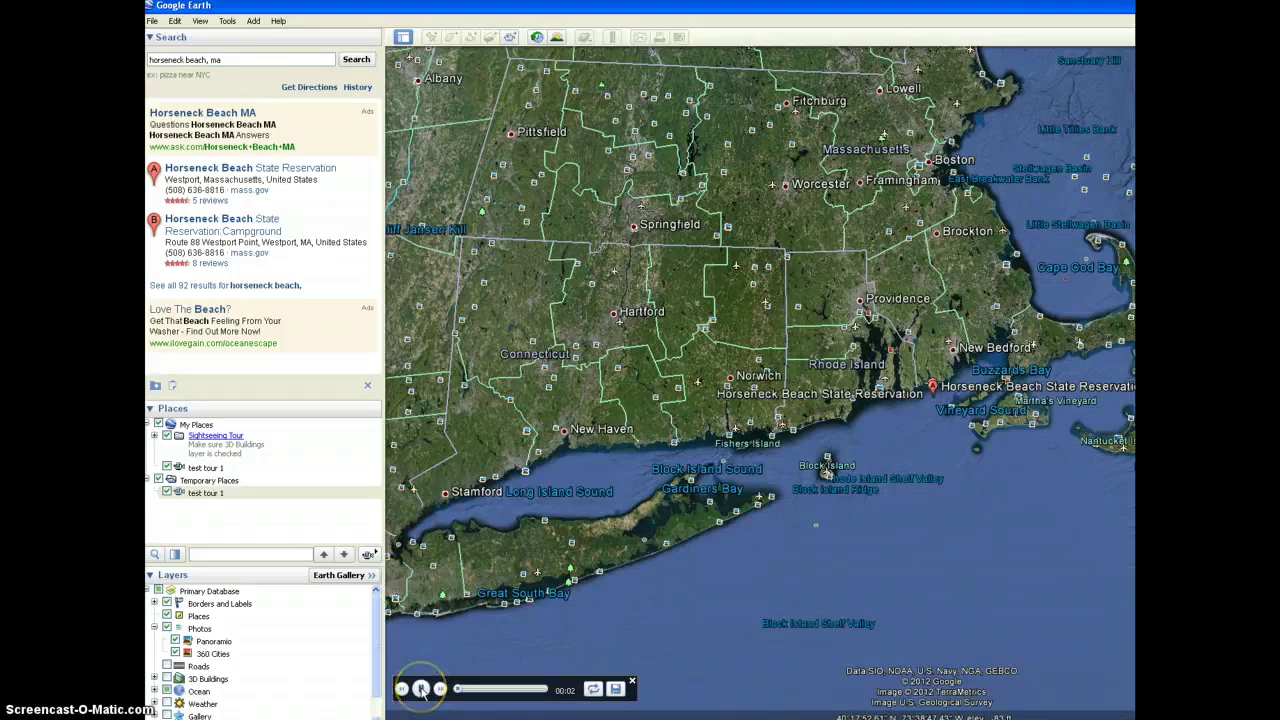
{"action": "left_click", "coordinate": [615, 689]}
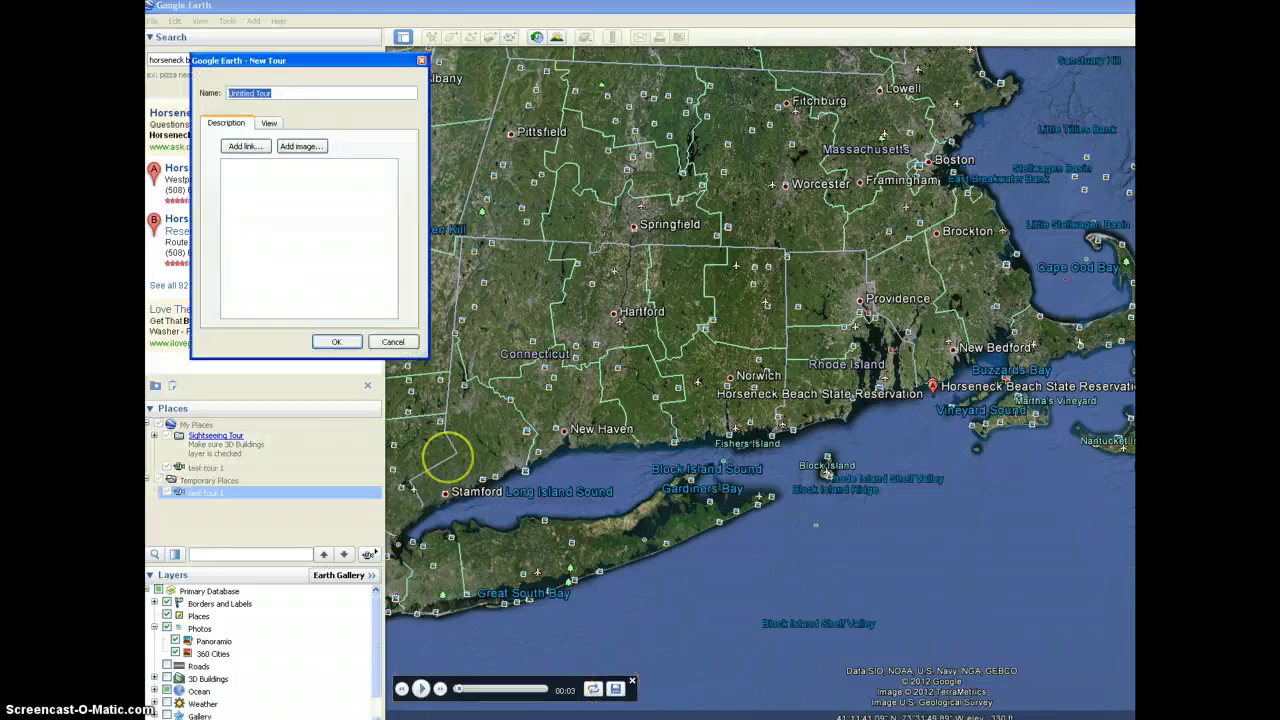
Name the tour 'Test tour 2' and save it under Temporary Places
{"action": "type", "text": "Test tour 2"}
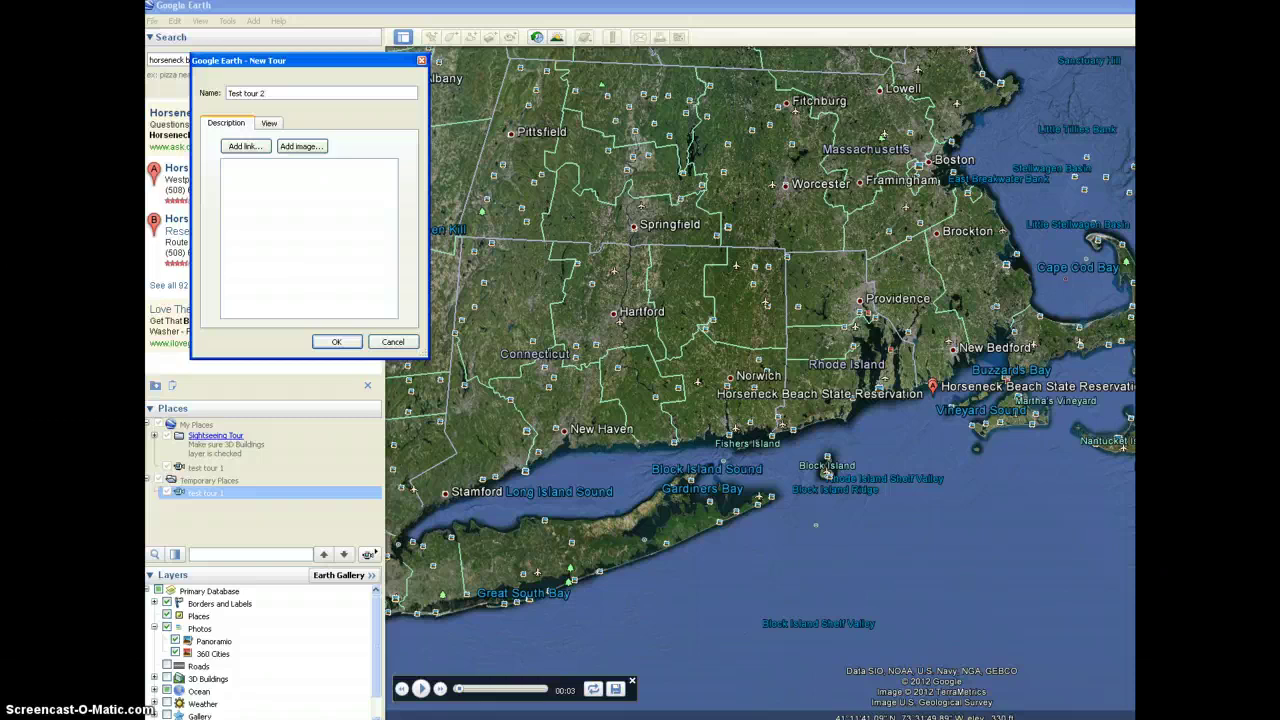
{"action": "left_click", "coordinate": [336, 342]}
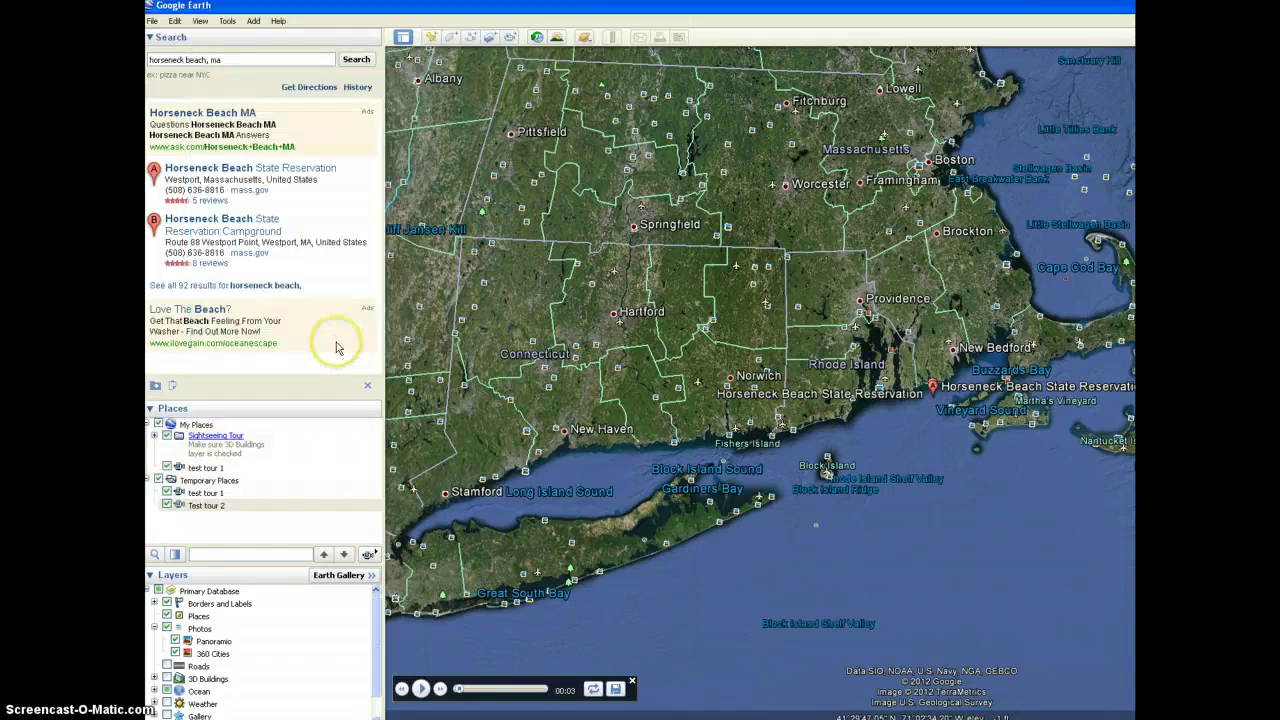
Choose Save Place As for the Test tour 2 entry in Places
{"action": "left_click", "coordinate": [213, 509]}
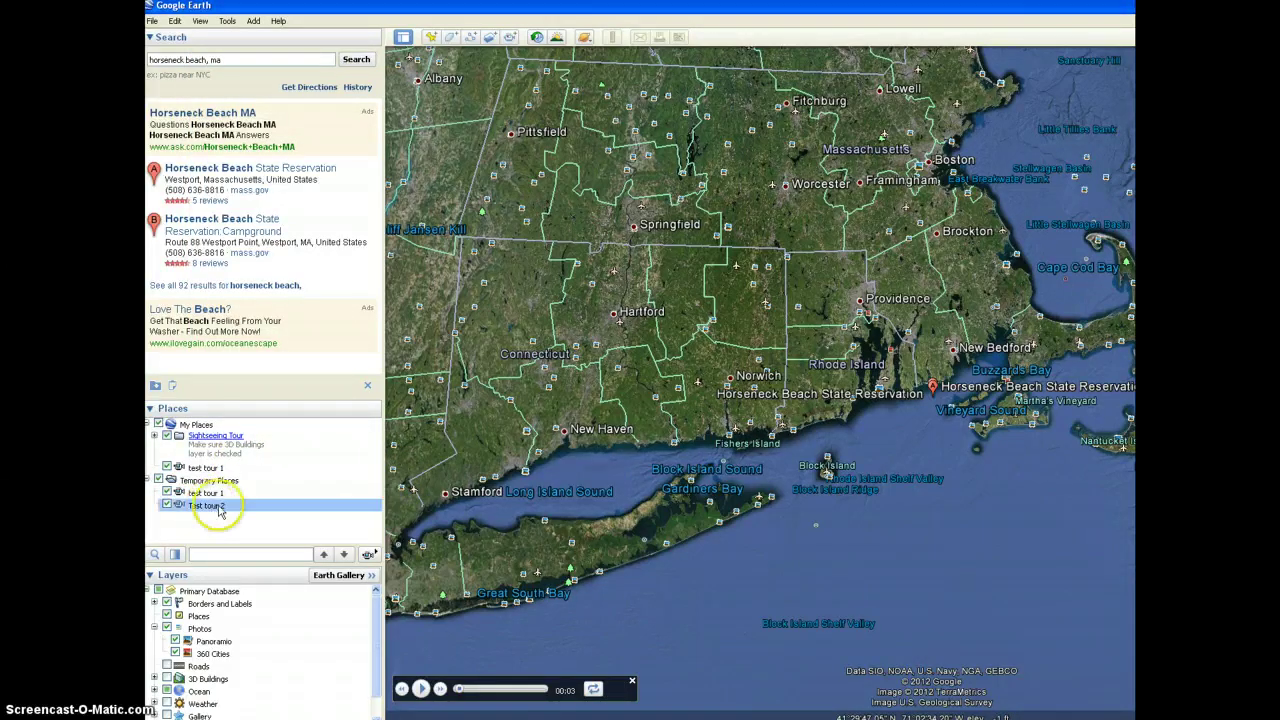
{"action": "right_click", "coordinate": [218, 510]}
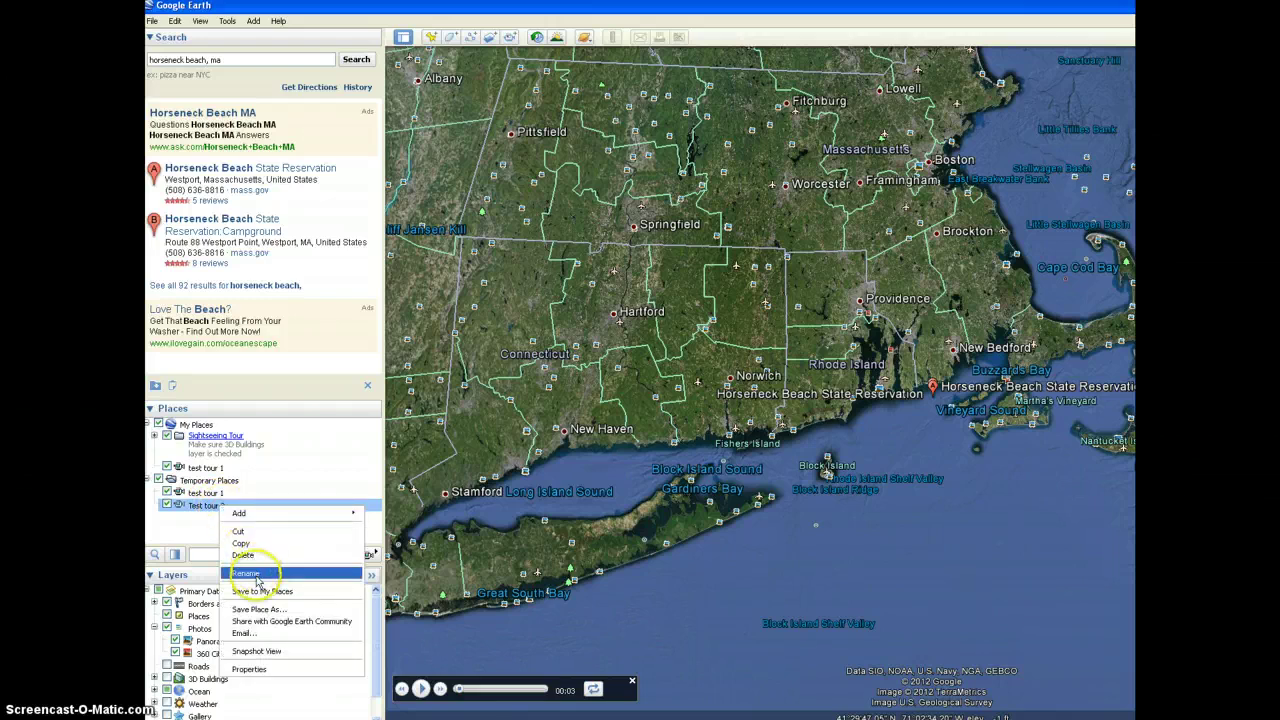
{"action": "left_click", "coordinate": [258, 611]}
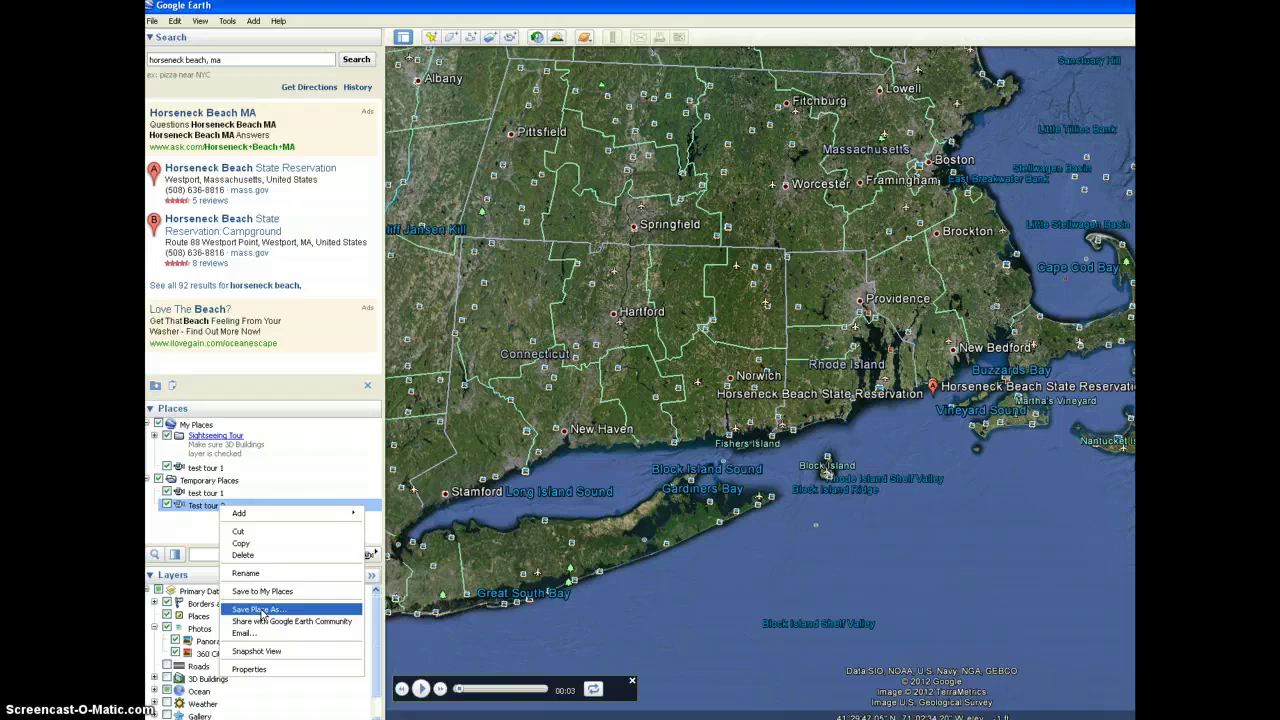
{"action": "left_click", "coordinate": [261, 610]}
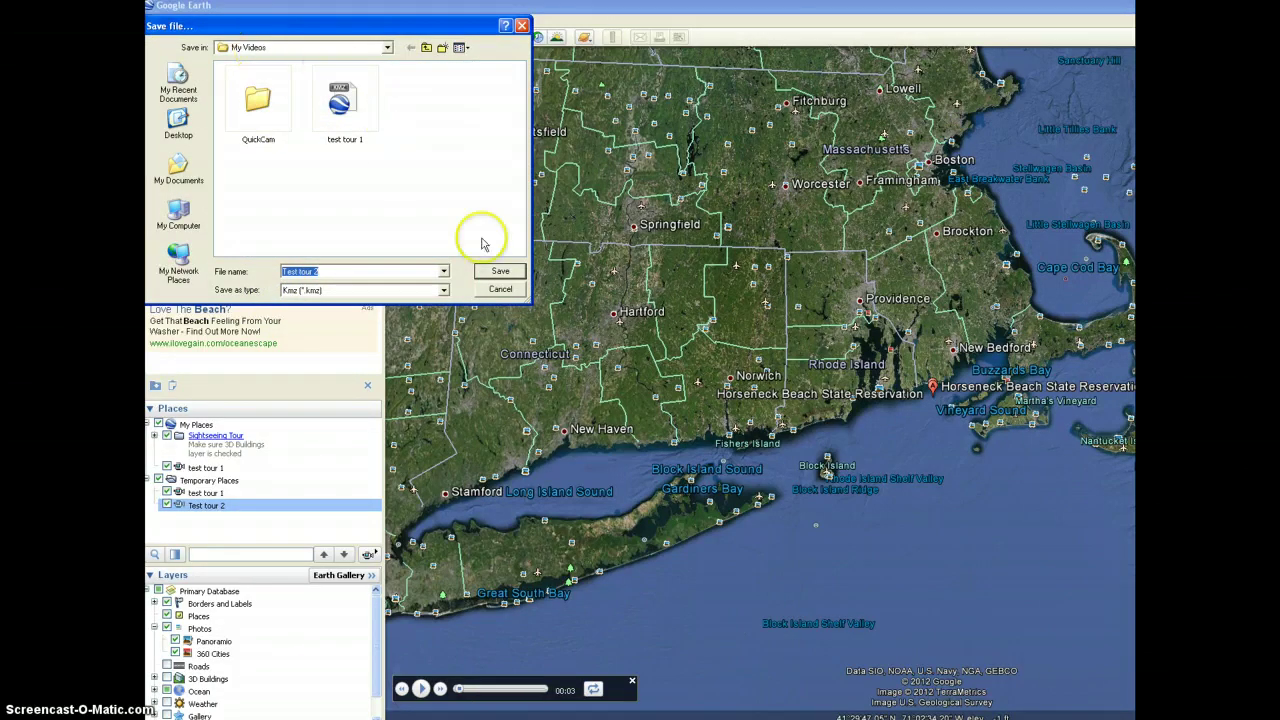
Save Test tour 2 as a .kmz in My Videos and collapse the sidebar
{"action": "left_click", "coordinate": [498, 271]}
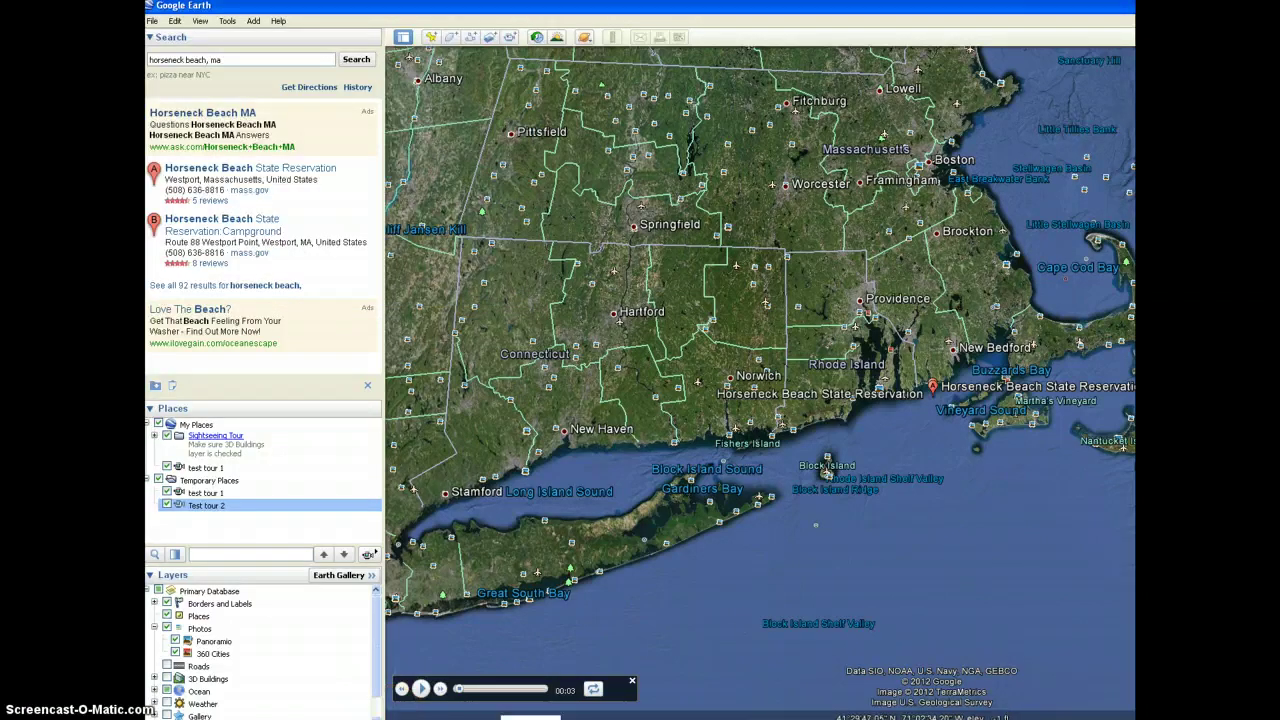
{"action": "key", "text": "ctrl+alt+b"}
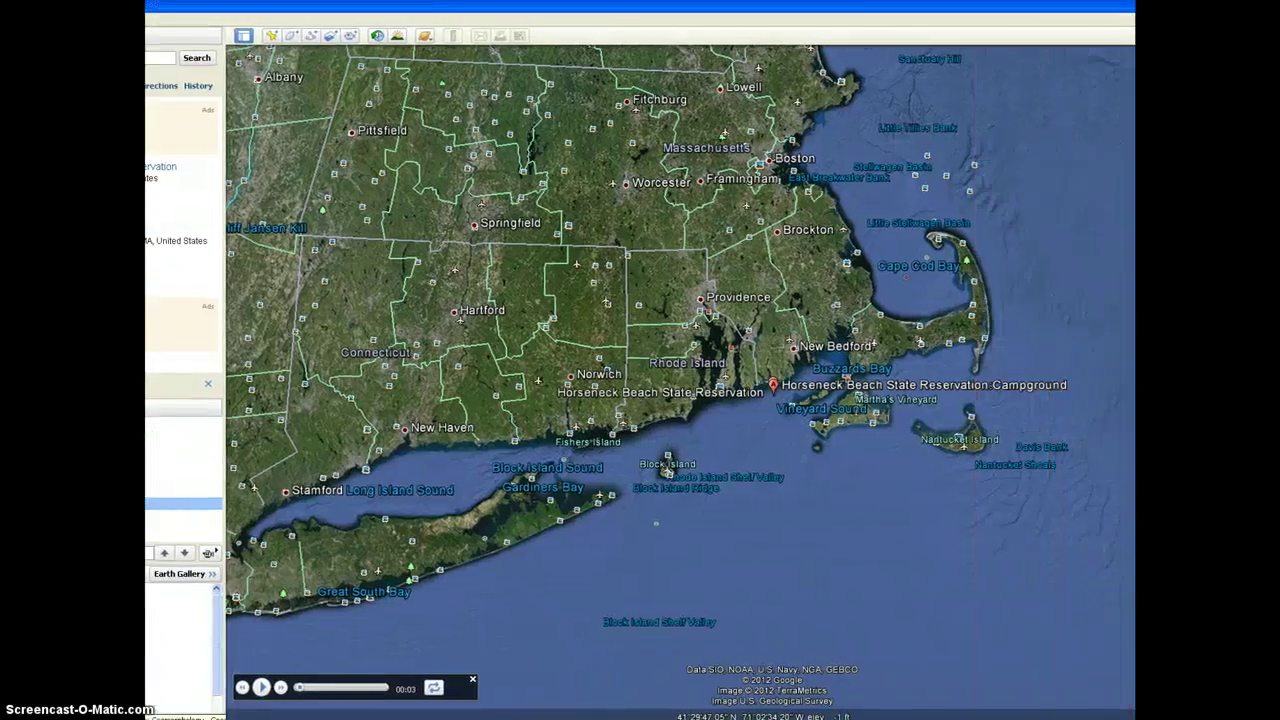
In the browser, open Assignment #1: Intro to geomorphology and choose Update this file
{"action": "key", "text": "alt+Tab"}
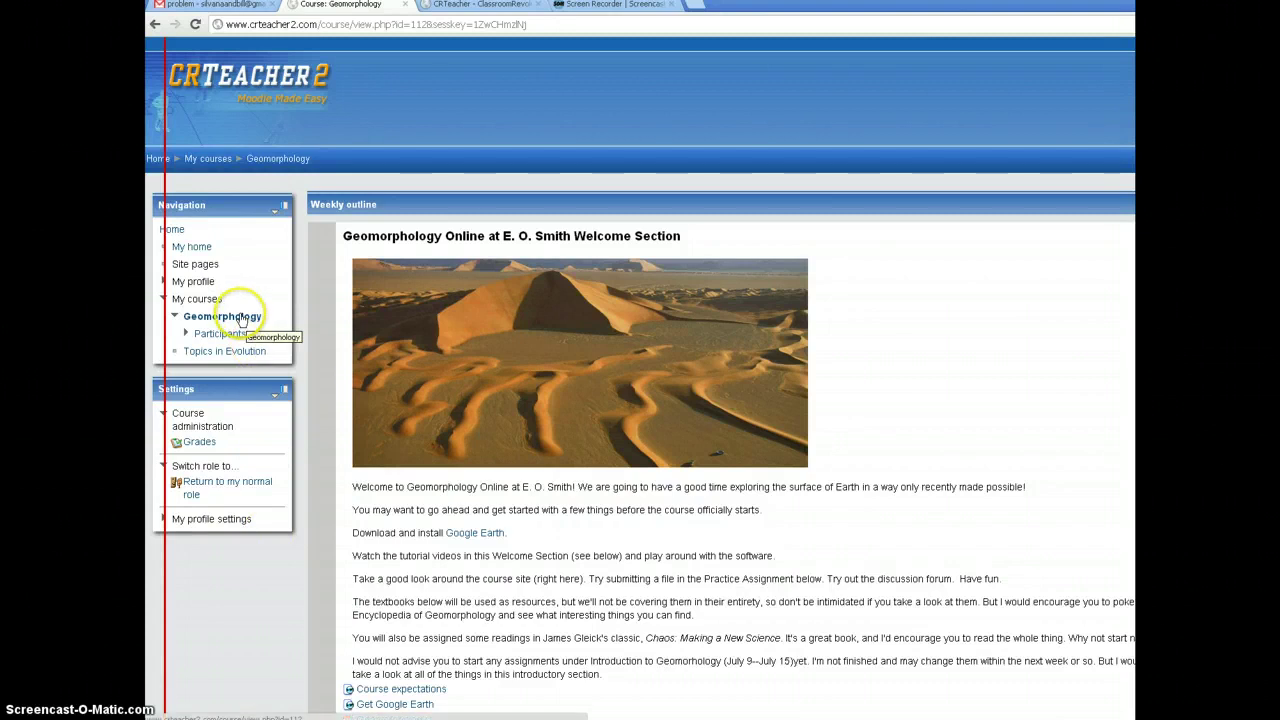
{"action": "scroll", "coordinate": [610, 450], "scroll_direction": "down", "scroll_amount": 6}
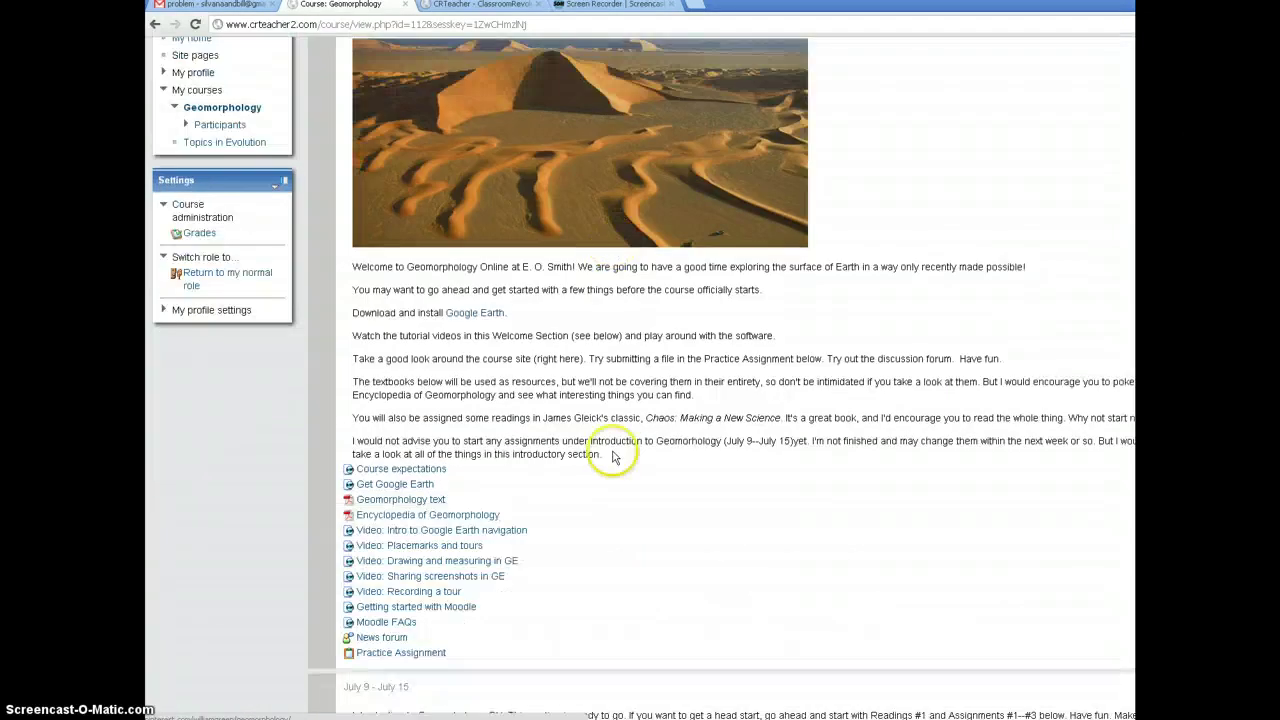
{"action": "scroll", "coordinate": [612, 450], "scroll_direction": "down", "scroll_amount": 2}
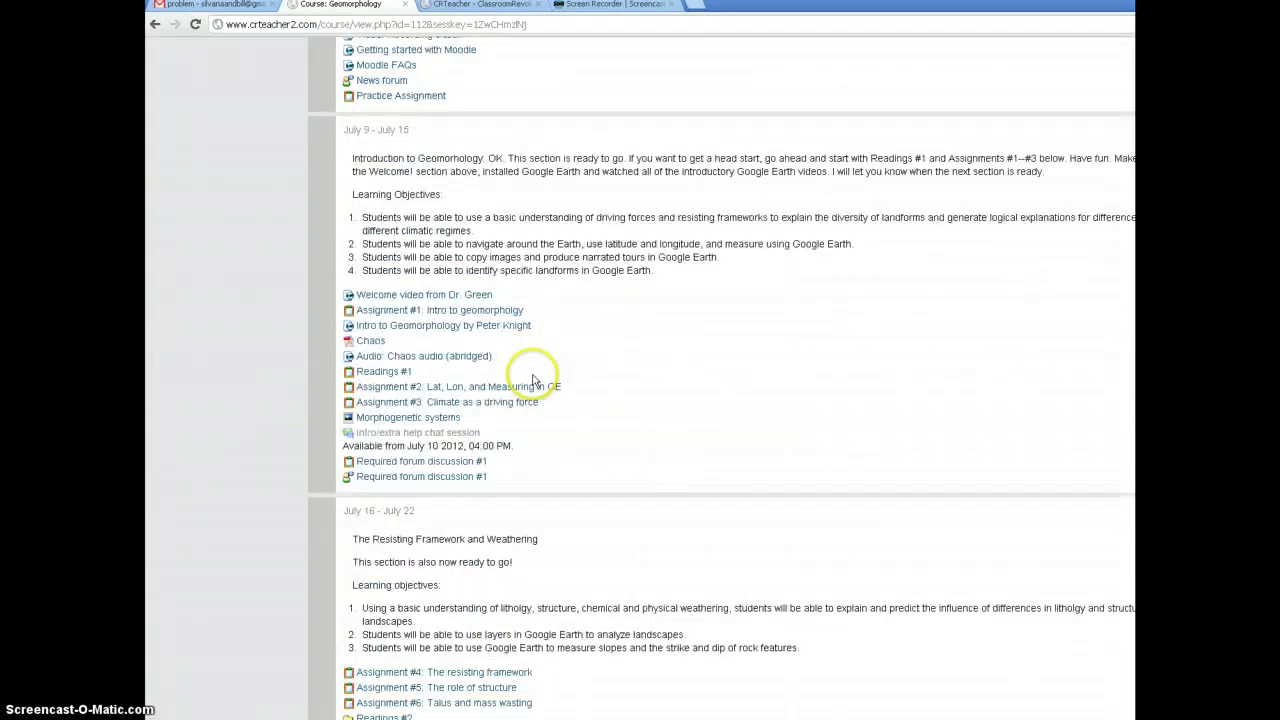
{"action": "left_click", "coordinate": [472, 312]}
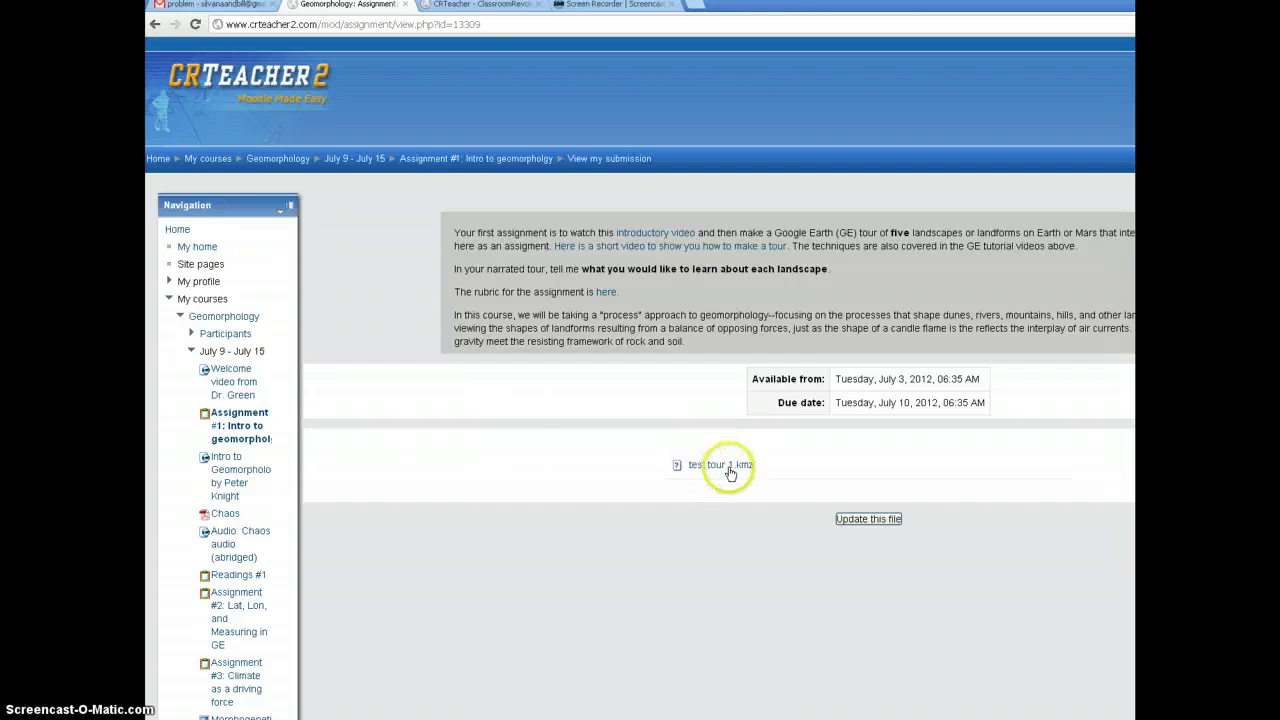
{"action": "left_click", "coordinate": [866, 521]}
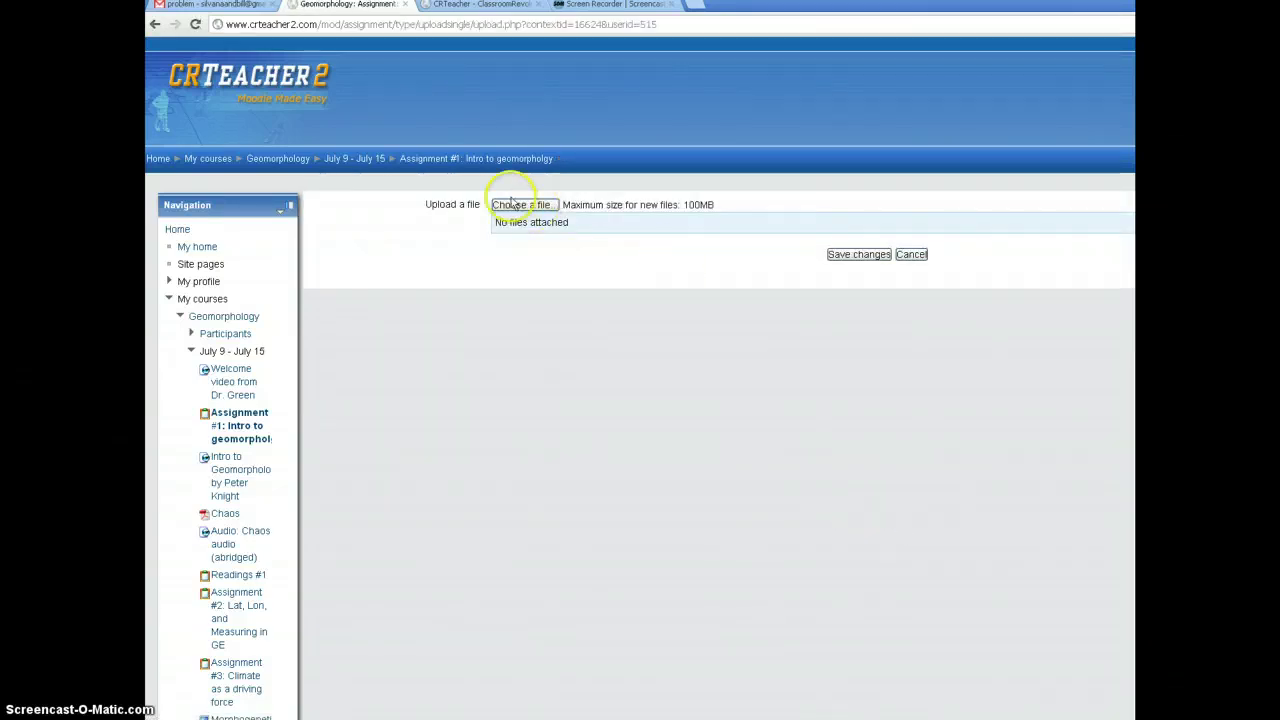
Attach Test tour 2.kmz from My Videos to the assignment's upload form
{"action": "left_click", "coordinate": [522, 205]}
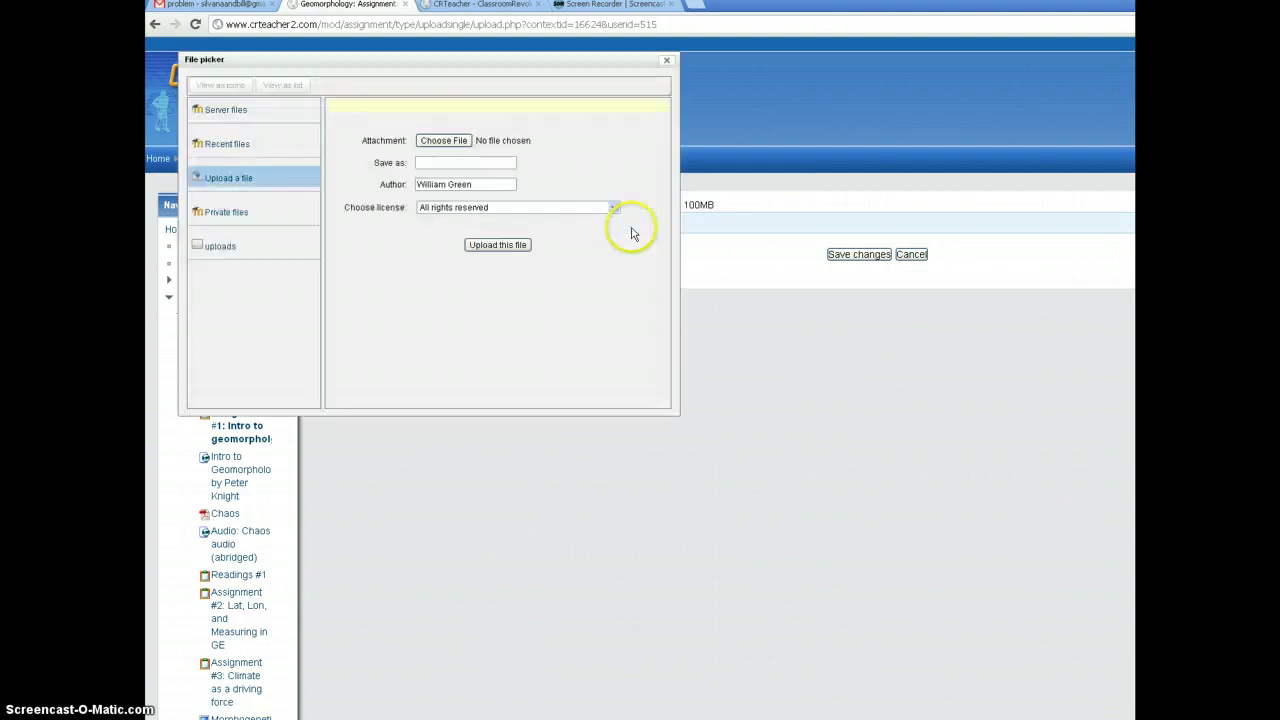
{"action": "left_click", "coordinate": [444, 140]}
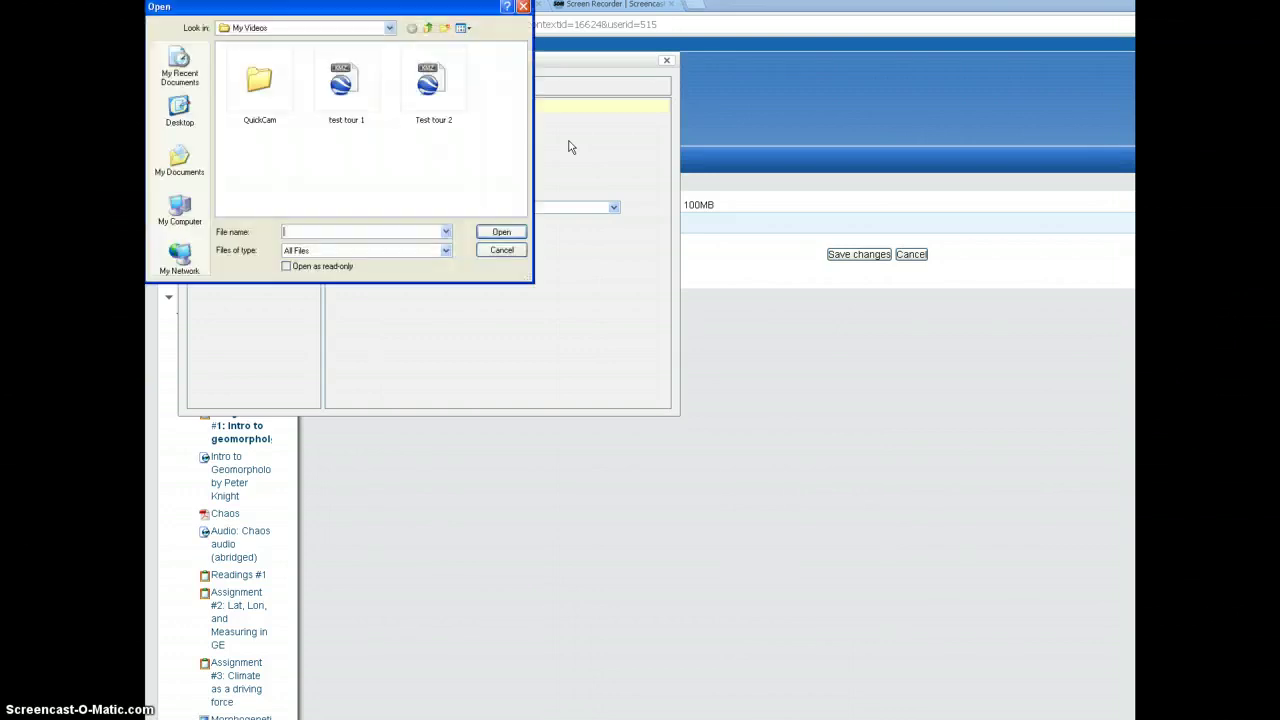
{"action": "left_click", "coordinate": [435, 100]}
{"action": "left_click", "coordinate": [501, 232]}
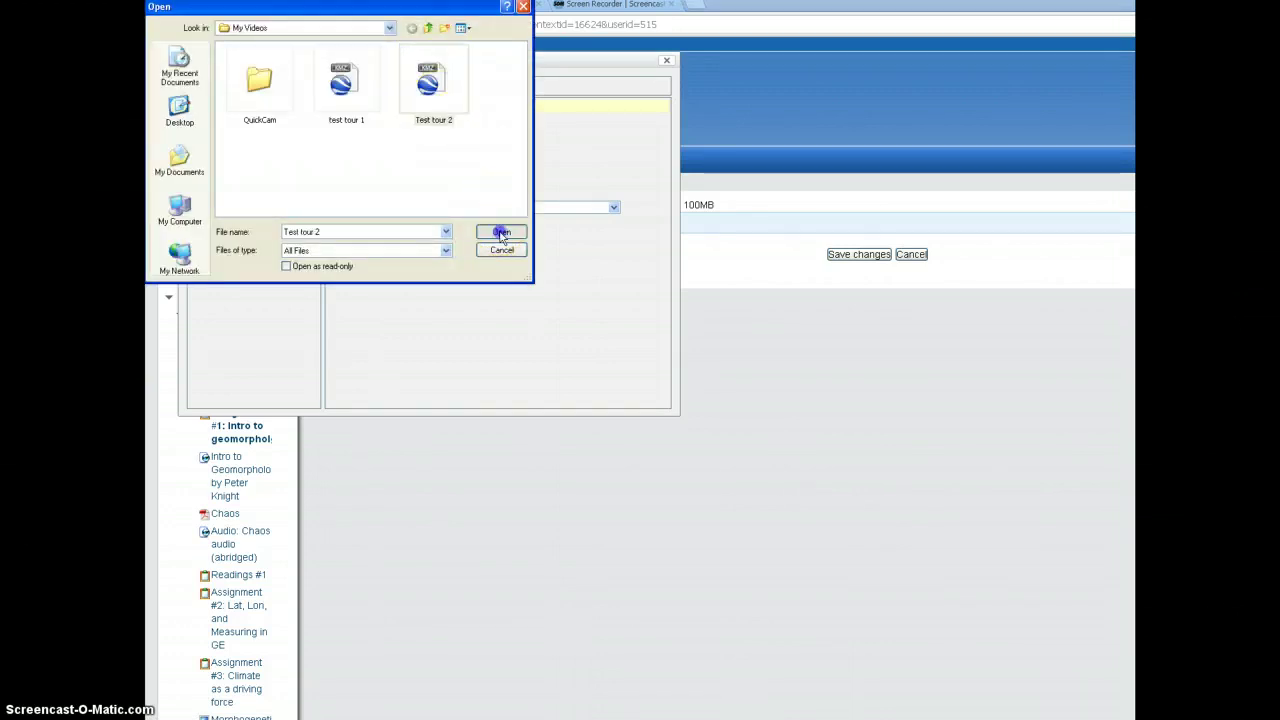
{"action": "left_click", "coordinate": [523, 246]}
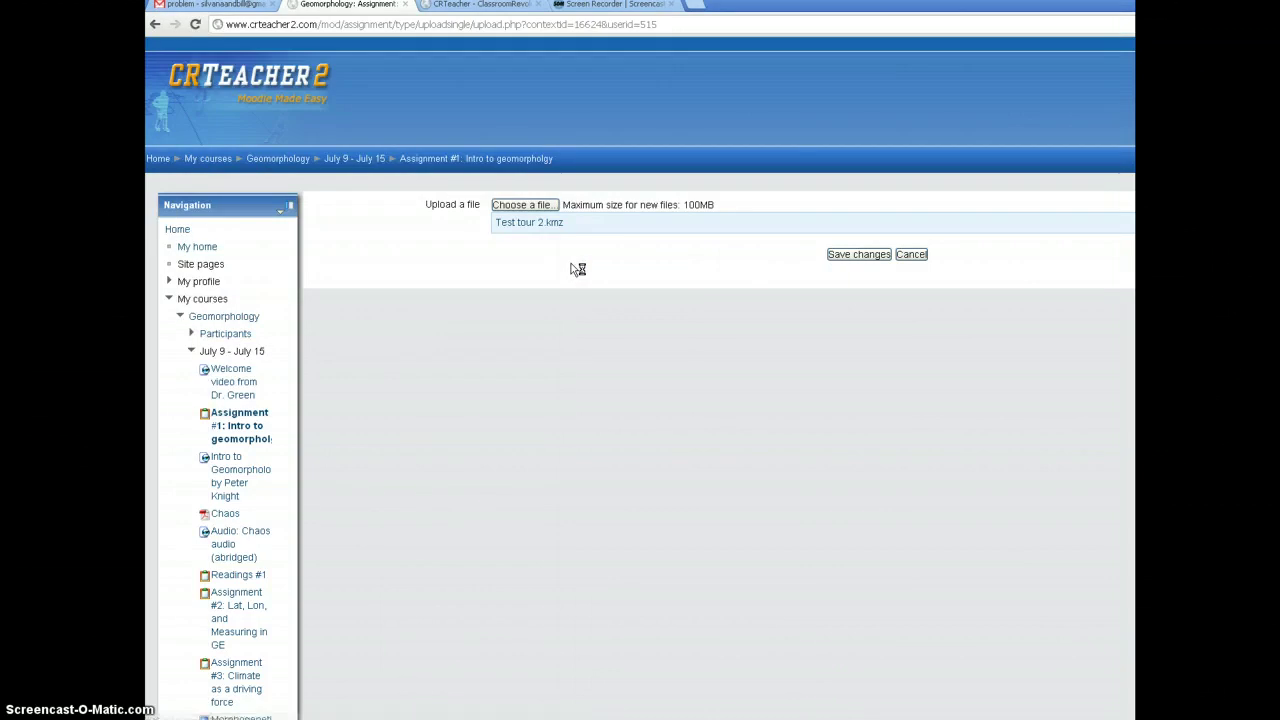
Save the submission with Test tour 2.kmz and continue back to the assignment
{"action": "left_click", "coordinate": [850, 256]}
{"action": "left_click", "coordinate": [792, 317]}
{"action": "left_click", "coordinate": [800, 207]}
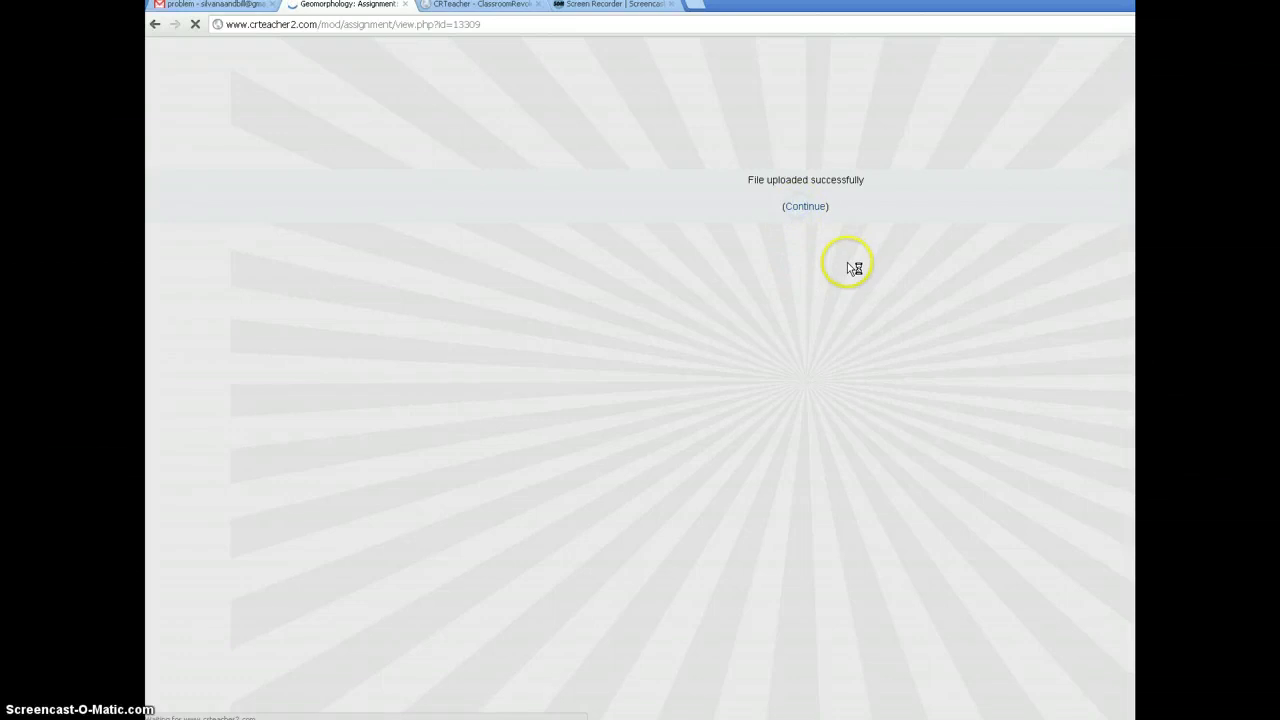